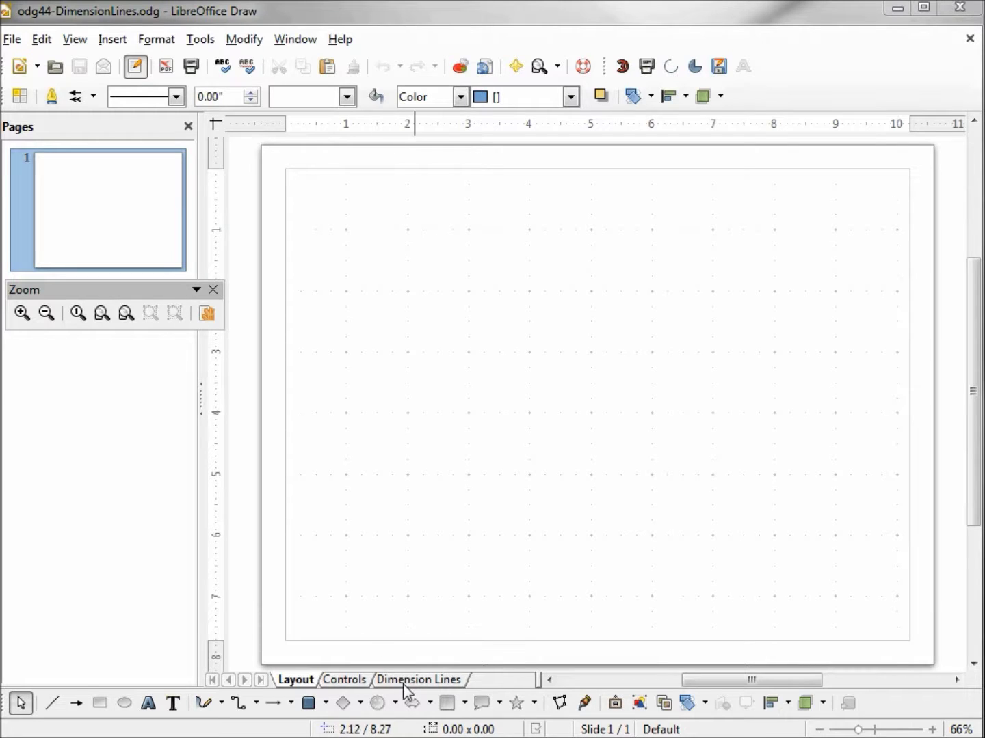
# Check the measurement units in the general Draw settings of the program options
pyautogui.click(200, 42)
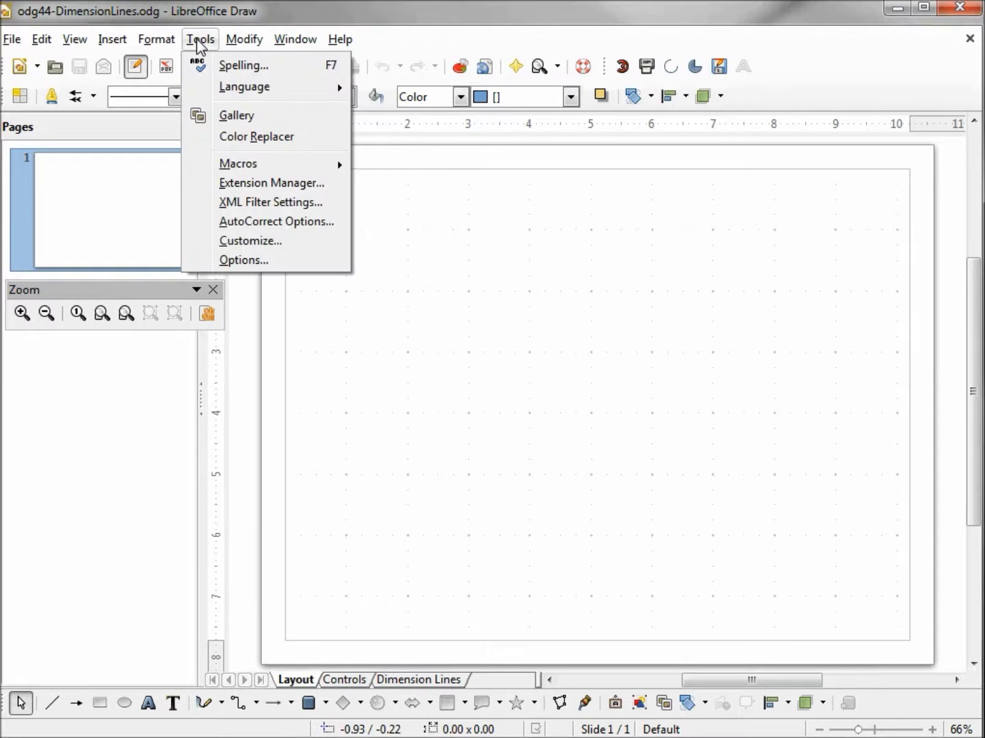
pyautogui.click(239, 261)
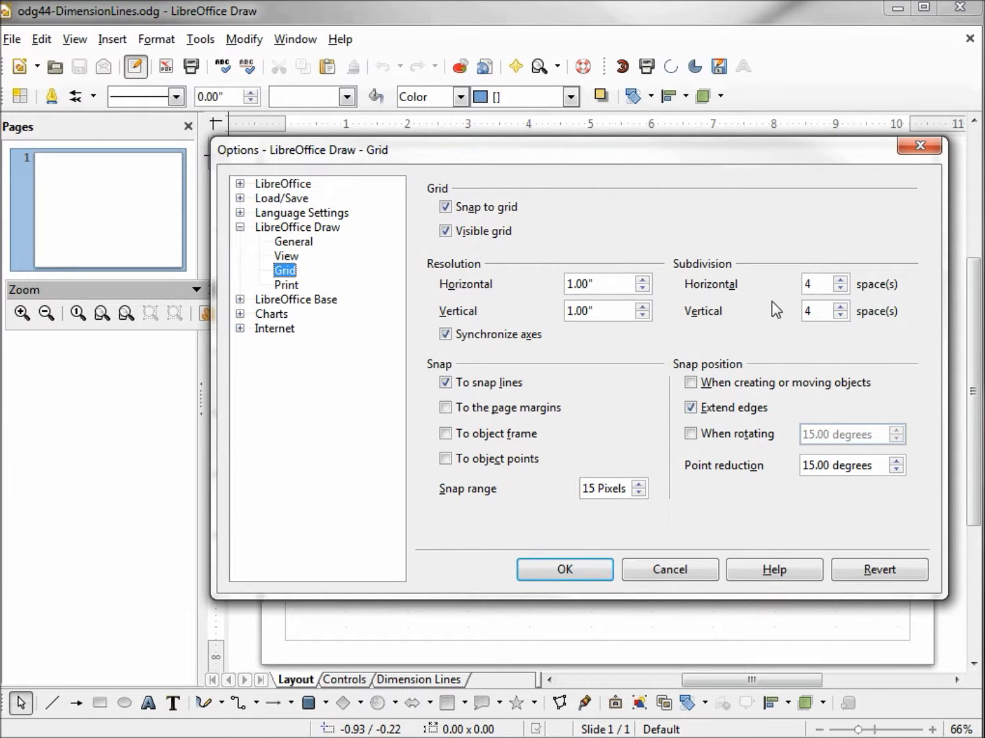
pyautogui.click(294, 244)
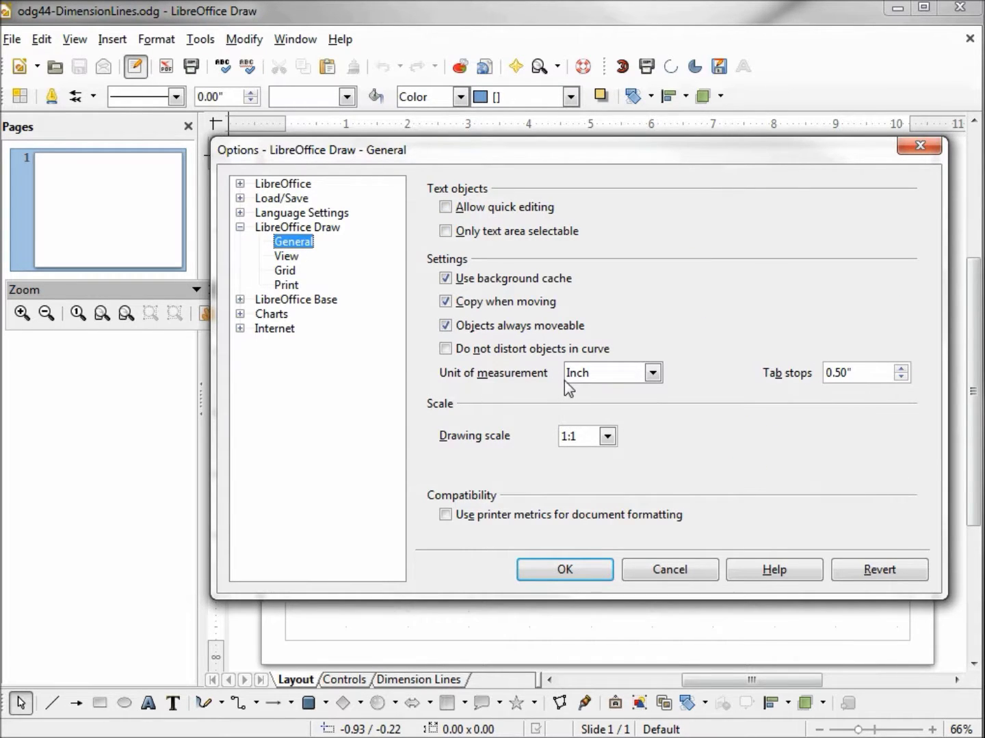
pyautogui.click(534, 585)
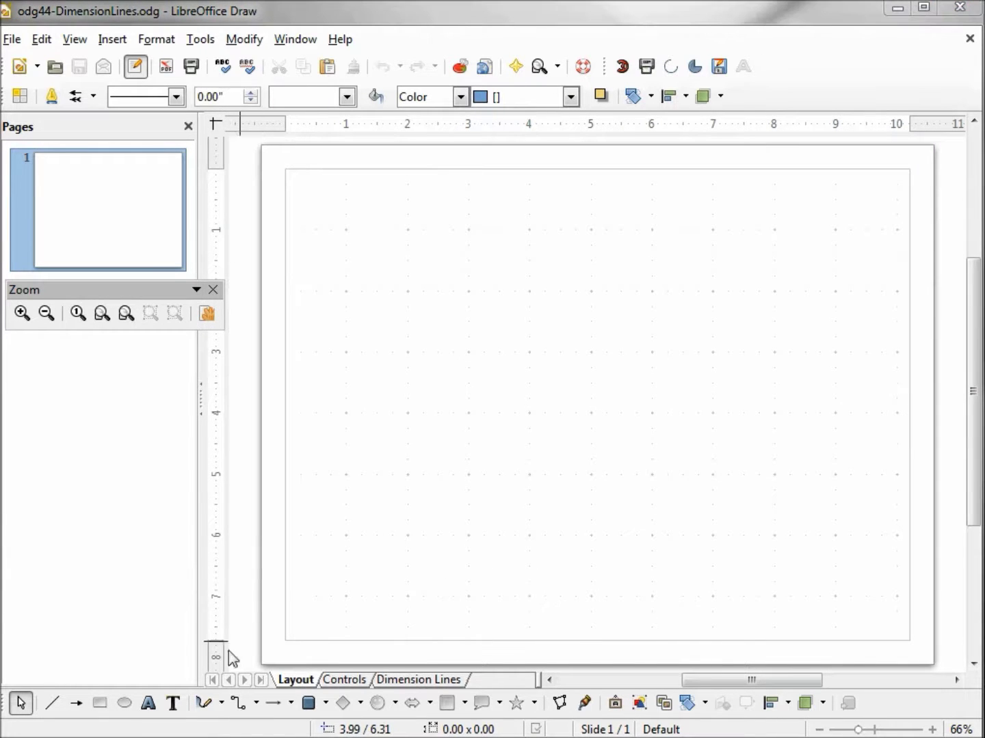
# Draw a 1" x 1" square, then a 3.25" circle on the Dimension Lines layer
pyautogui.click(343, 703)
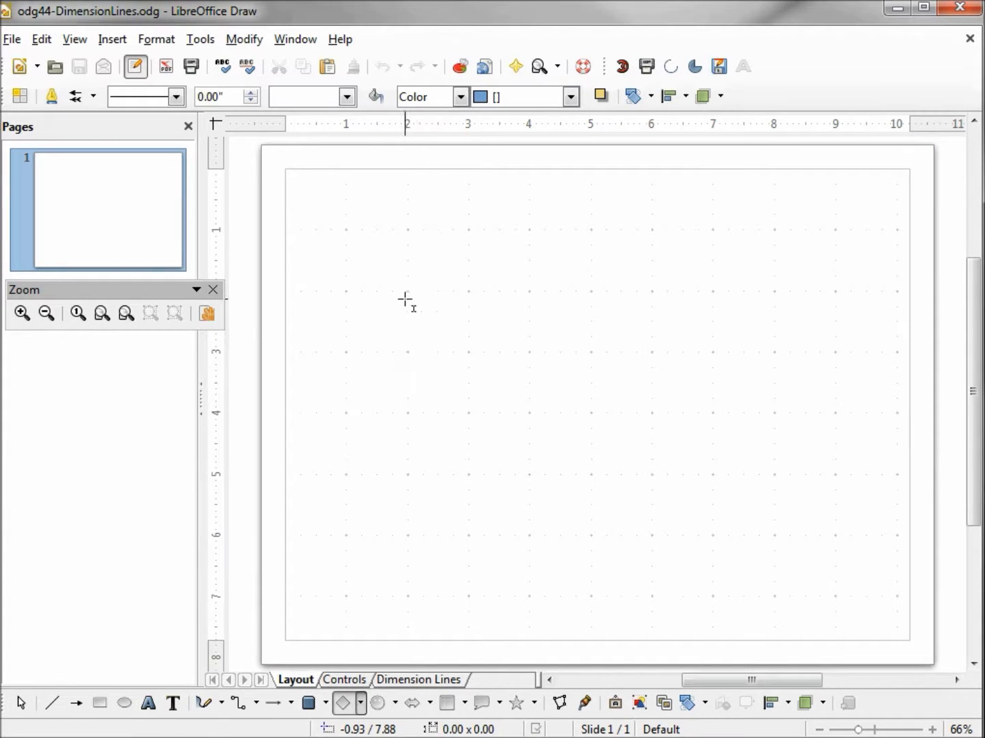
pyautogui.moveTo(406, 292); pyautogui.dragTo(465, 352)
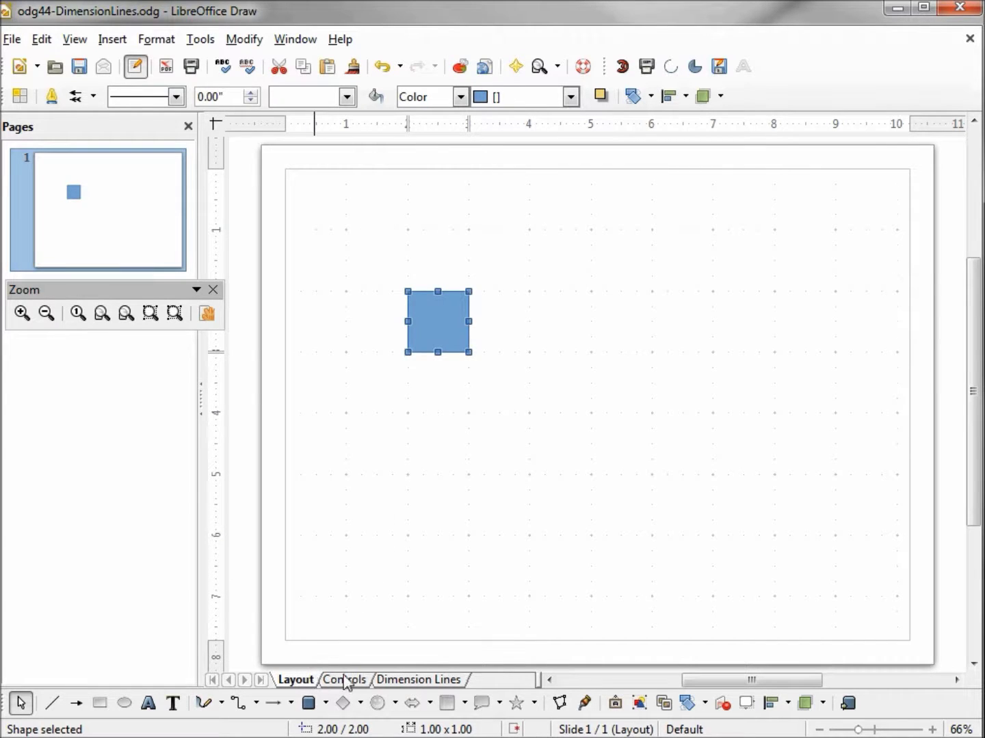
pyautogui.click(423, 681)
pyautogui.click(344, 703)
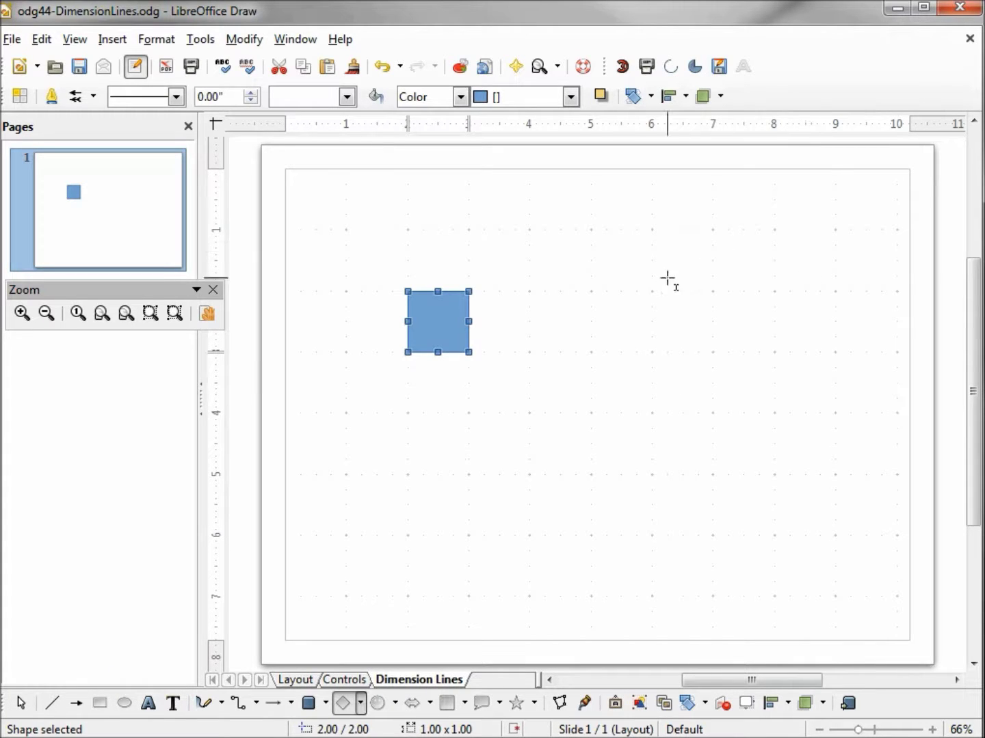
pyautogui.moveTo(644, 292); pyautogui.dragTo(824, 484)
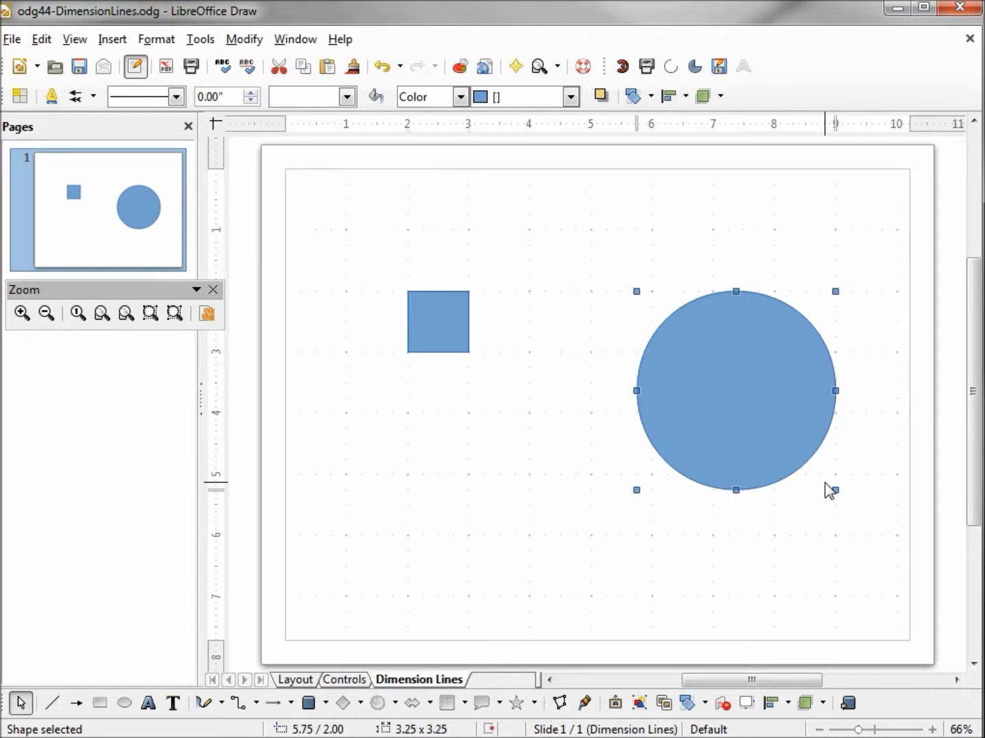
pyautogui.rightClick(428, 681)
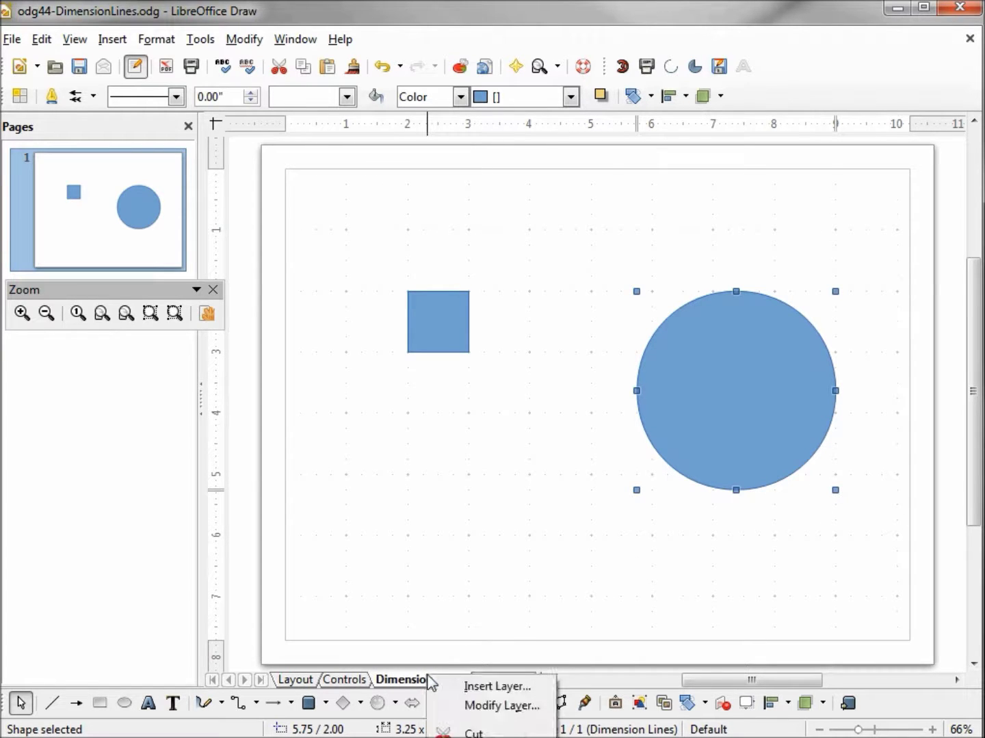
pyautogui.click(482, 706)
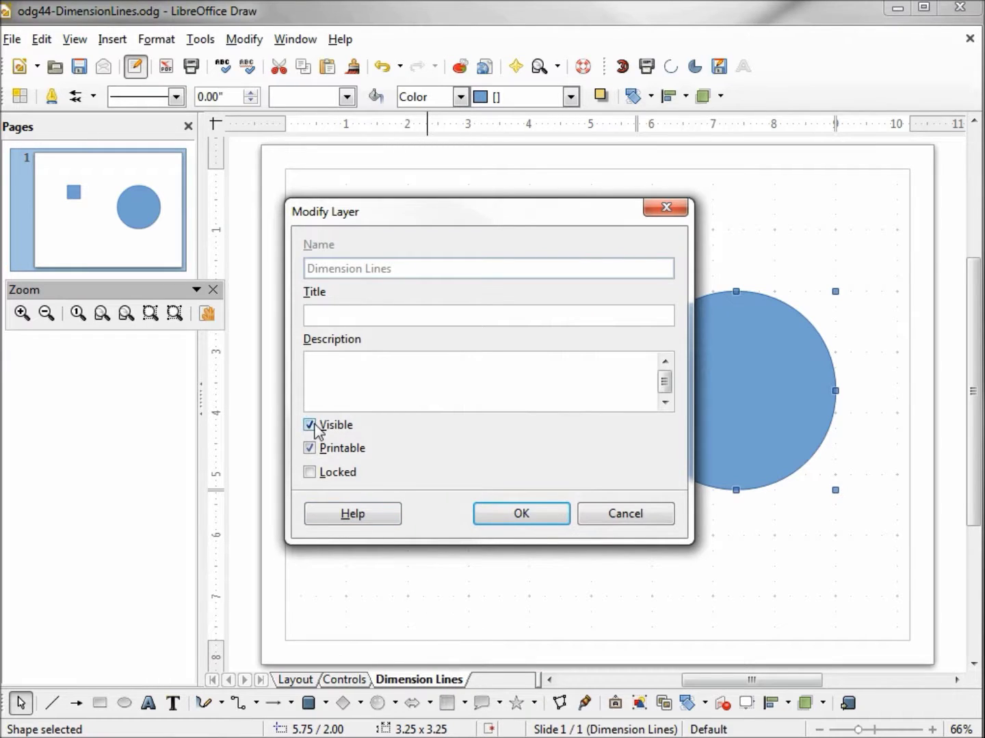
pyautogui.click(313, 427)
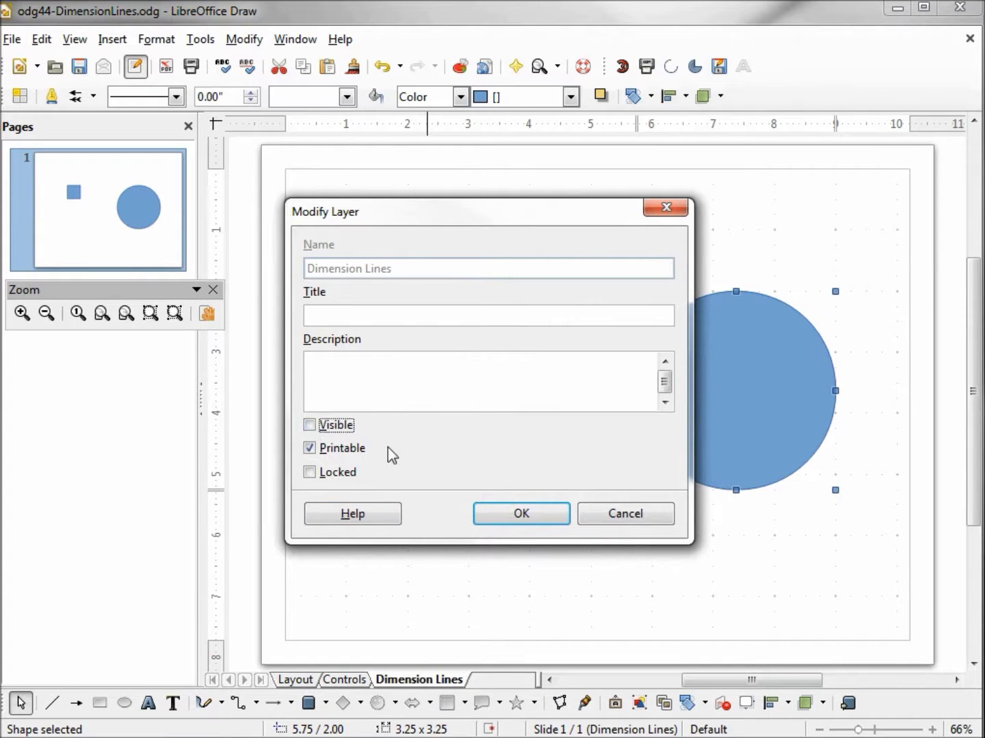
pyautogui.click(502, 514)
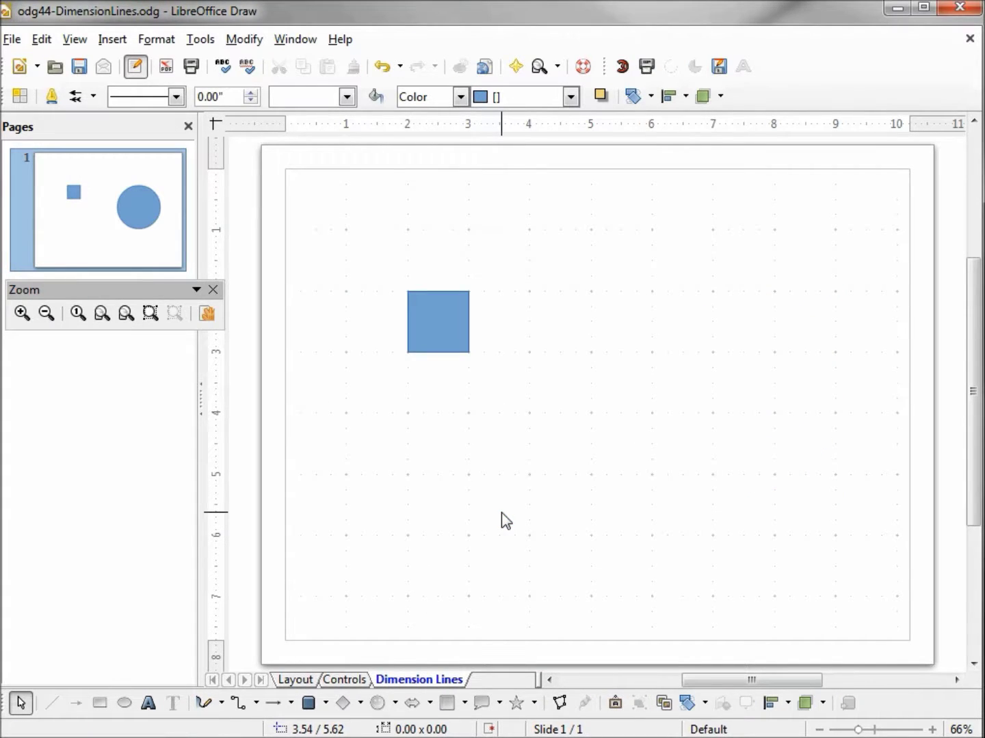
pyautogui.rightClick(406, 680)
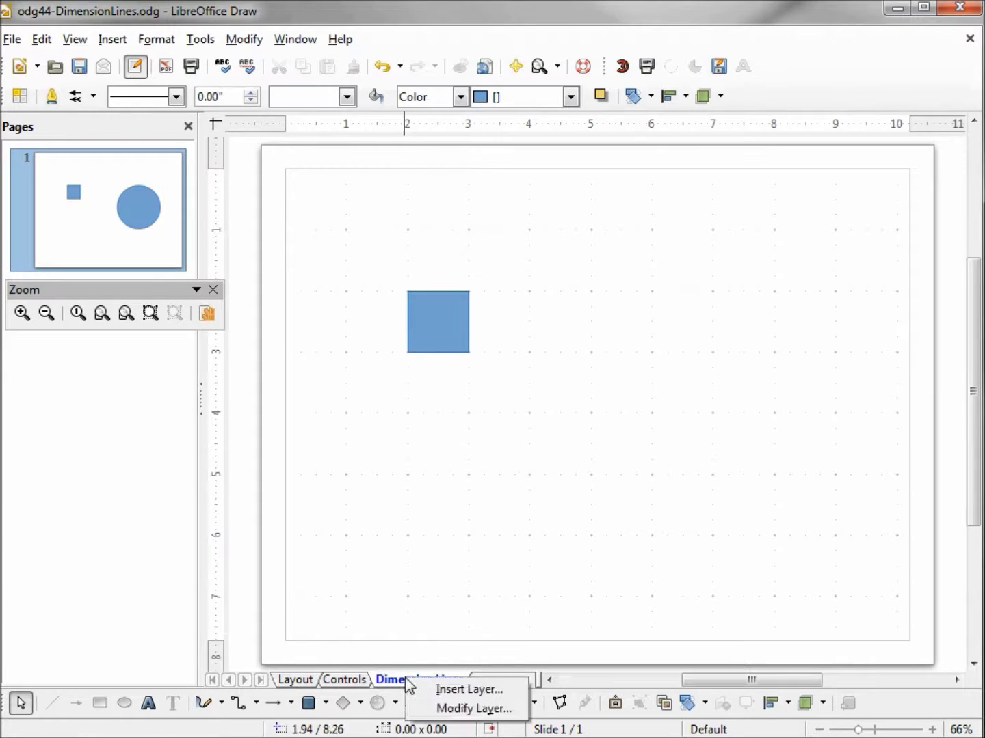
pyautogui.click(469, 708)
pyautogui.click(310, 427)
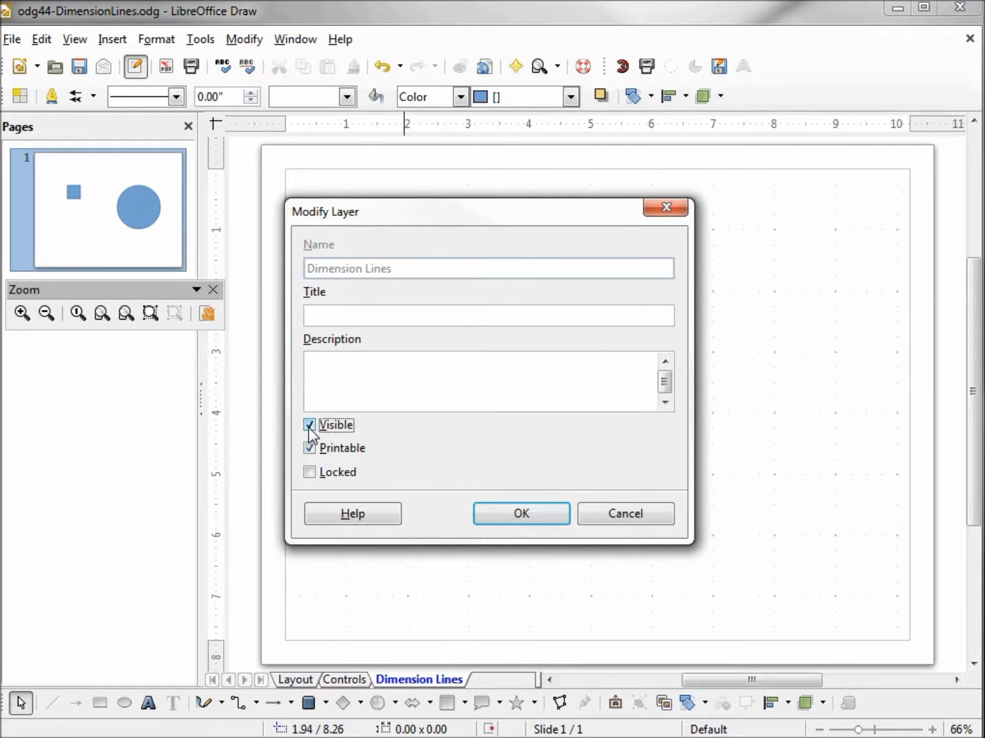
pyautogui.click(531, 517)
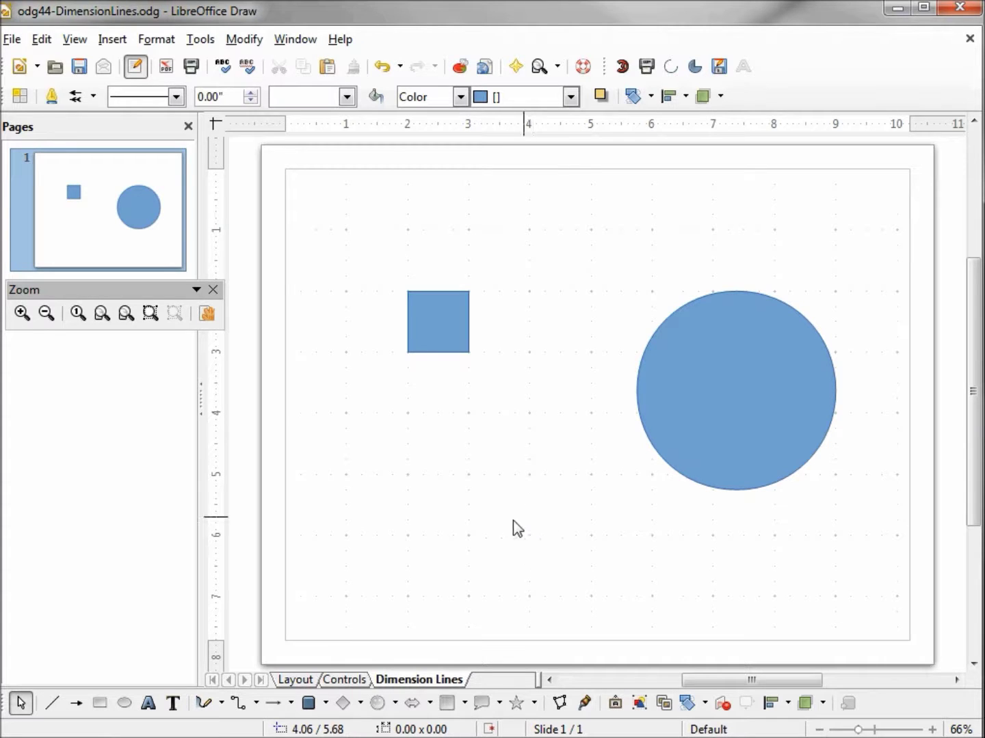
# Float the Lines and Arrows toolbar and add a 1" dimension line across the square's top edge
pyautogui.click(290, 704)
pyautogui.moveTo(277, 726); pyautogui.dragTo(66, 517)
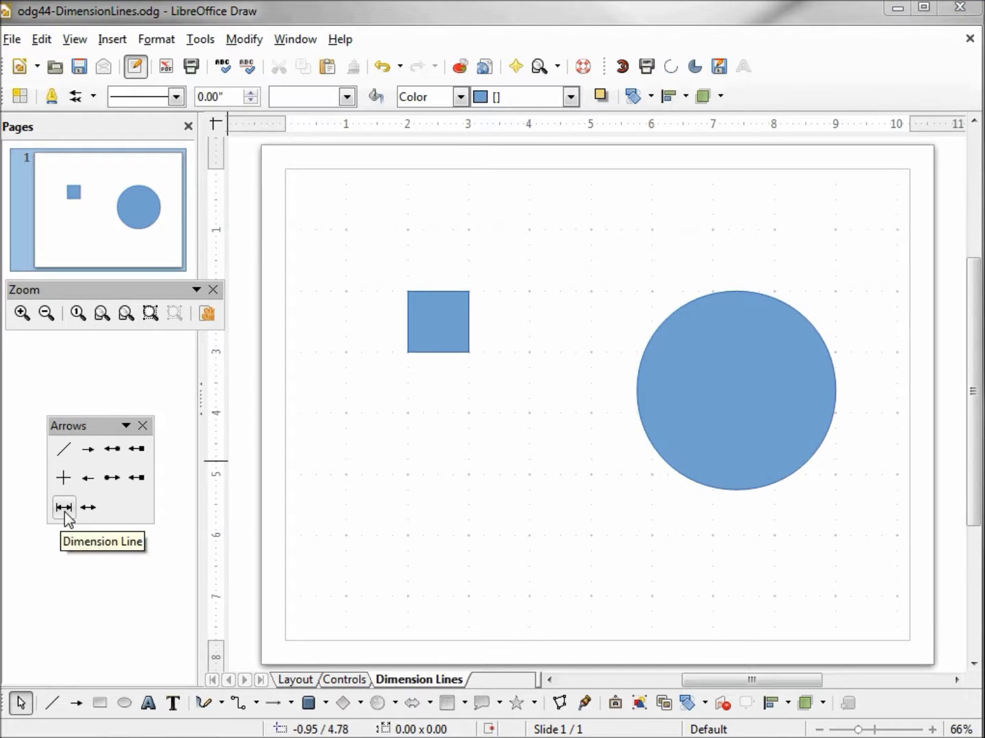
pyautogui.click(65, 508)
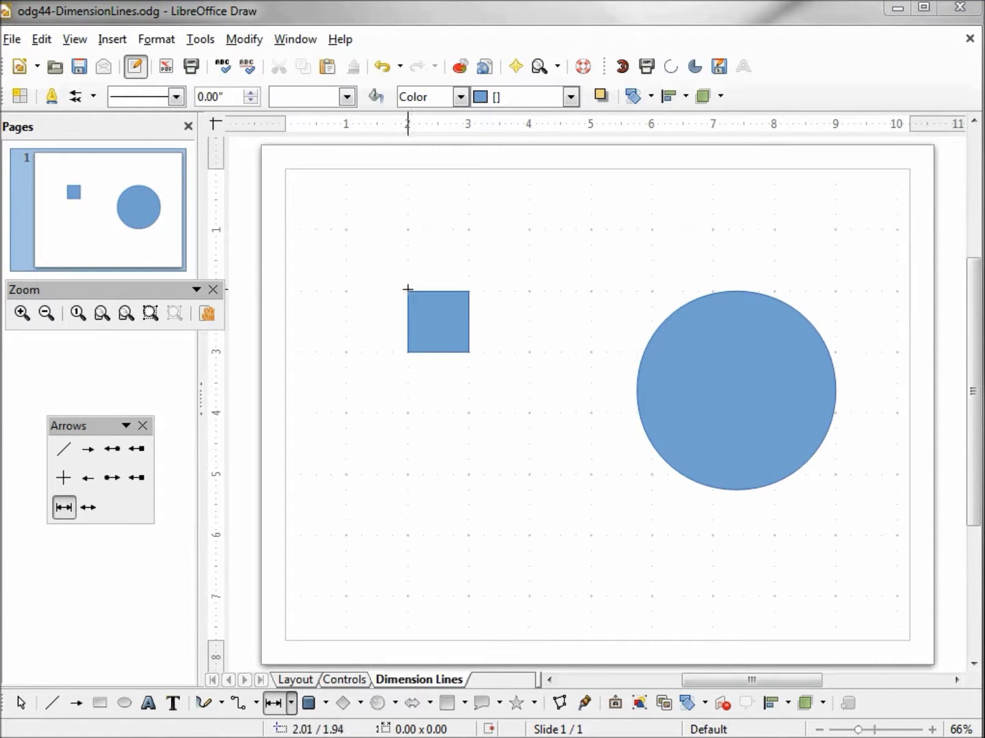
pyautogui.moveTo(408, 290); pyautogui.dragTo(469, 292)
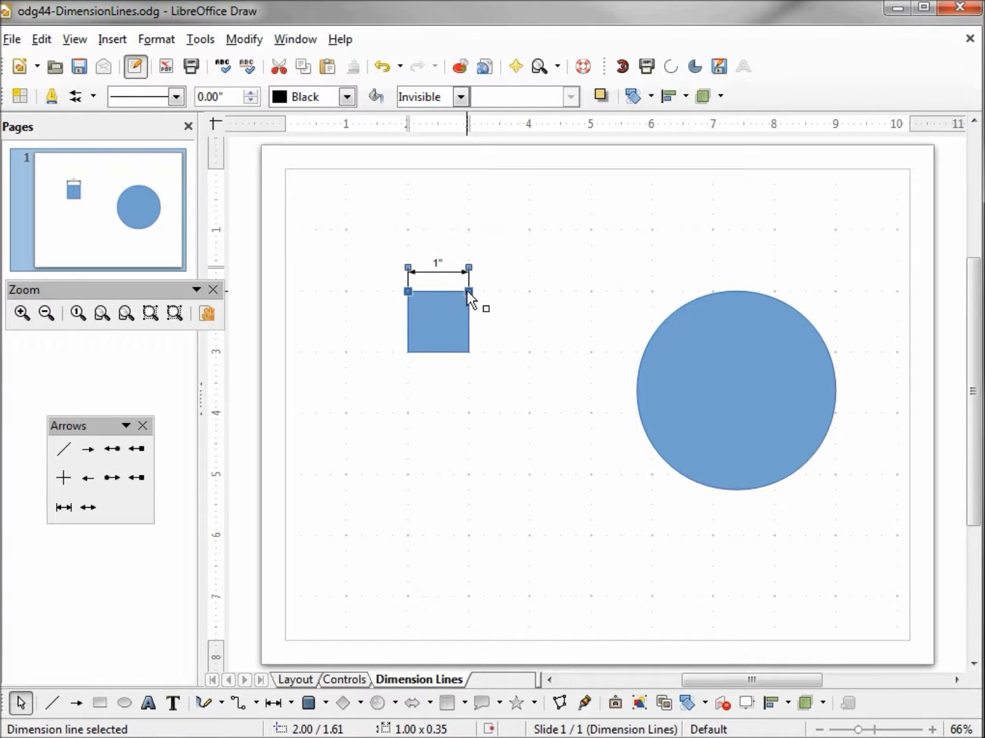
pyautogui.moveTo(350, 218)
pyautogui.mouseDown()
pyautogui.moveTo(393, 387)
pyautogui.moveTo(509, 410)
pyautogui.mouseUp()
# Test-stretch the top dimension line, restore it to 1", then dimension the left edge at 1"
pyautogui.click(174, 314)
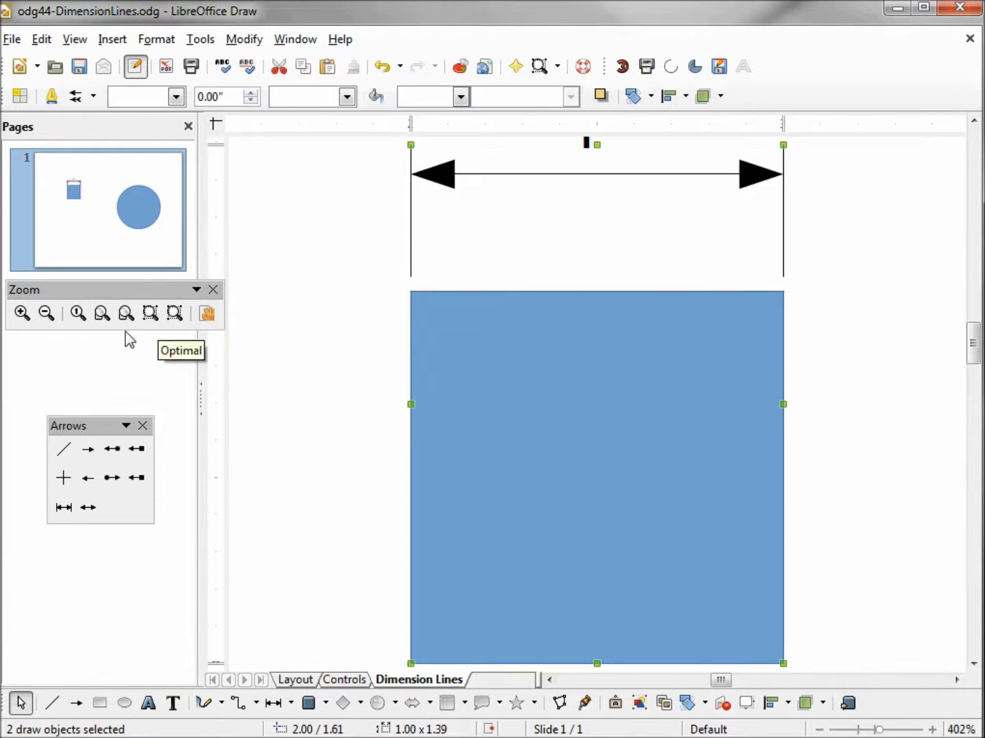
pyautogui.click(45, 315)
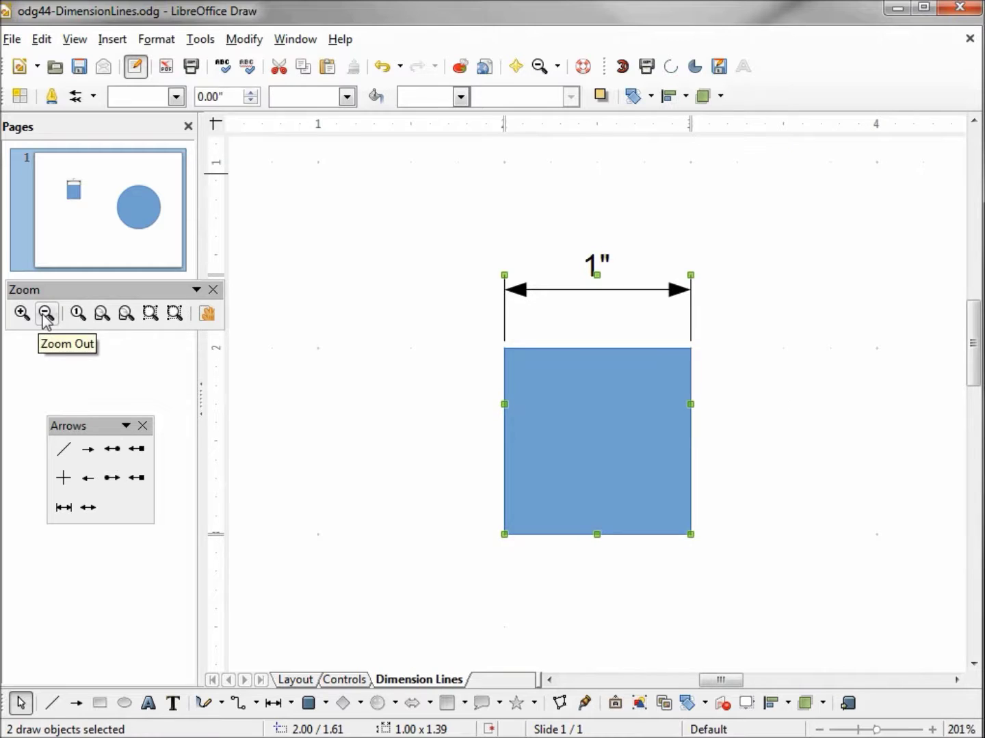
pyautogui.click(822, 506)
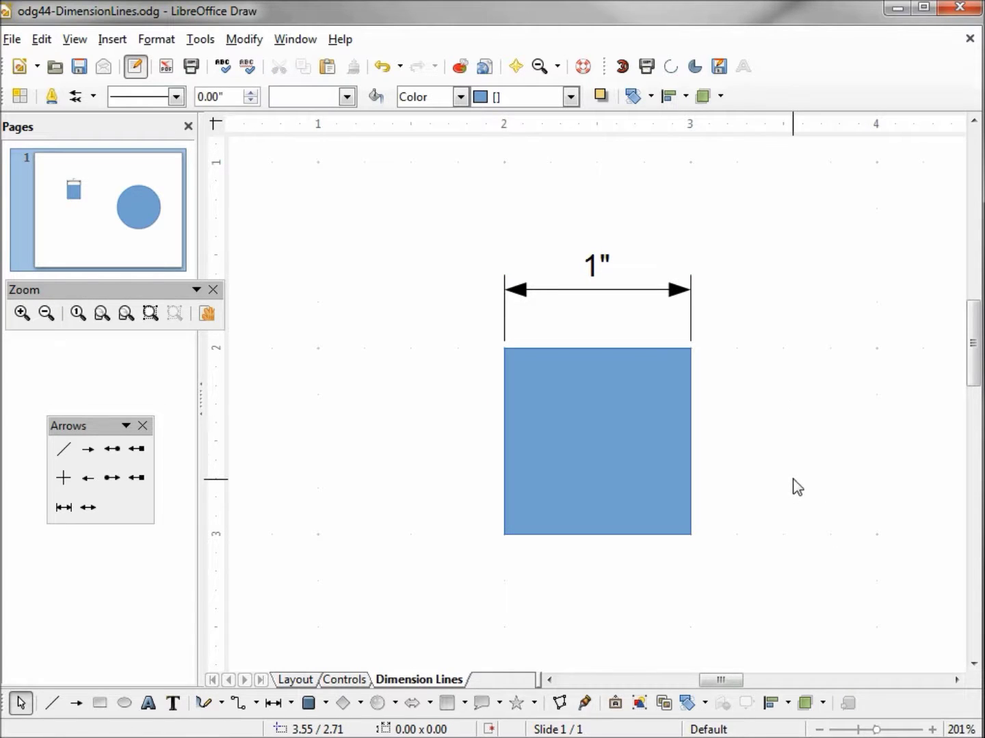
pyautogui.click(673, 293)
pyautogui.moveTo(703, 348); pyautogui.dragTo(863, 354)
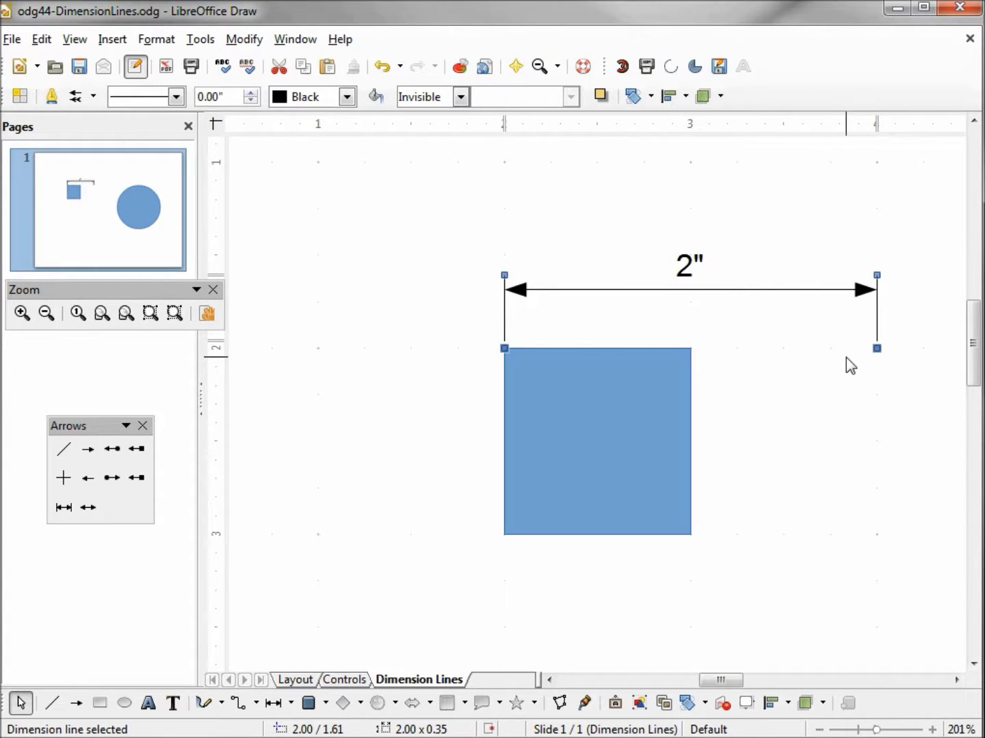
pyautogui.moveTo(876, 349); pyautogui.dragTo(691, 348)
pyautogui.click(64, 507)
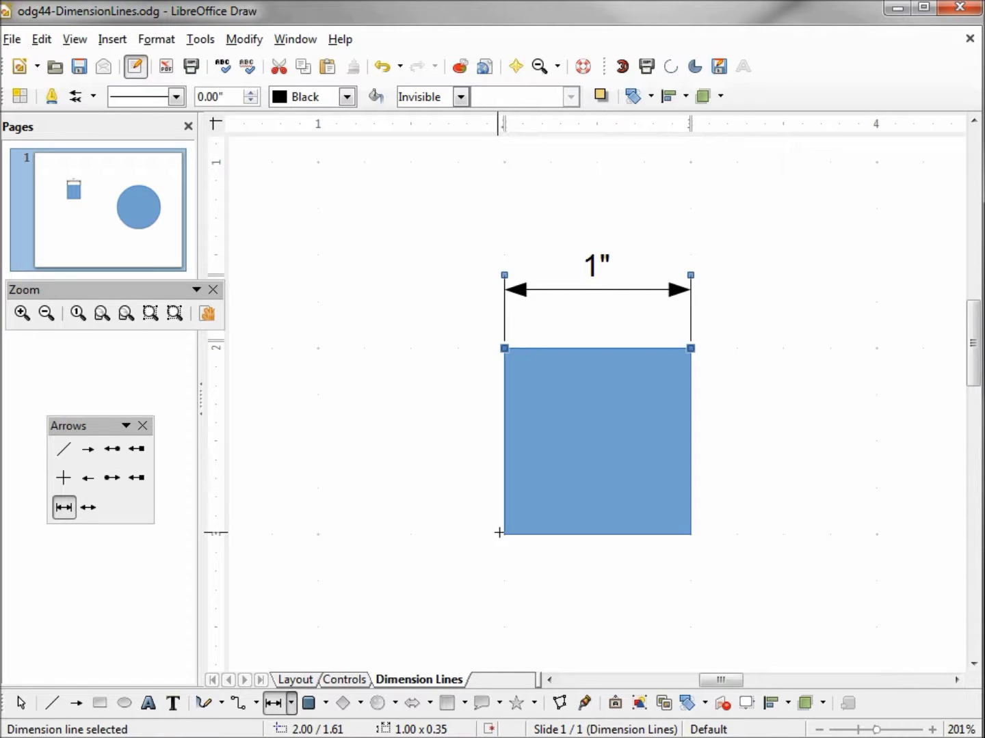
pyautogui.moveTo(501, 533); pyautogui.dragTo(514, 356)
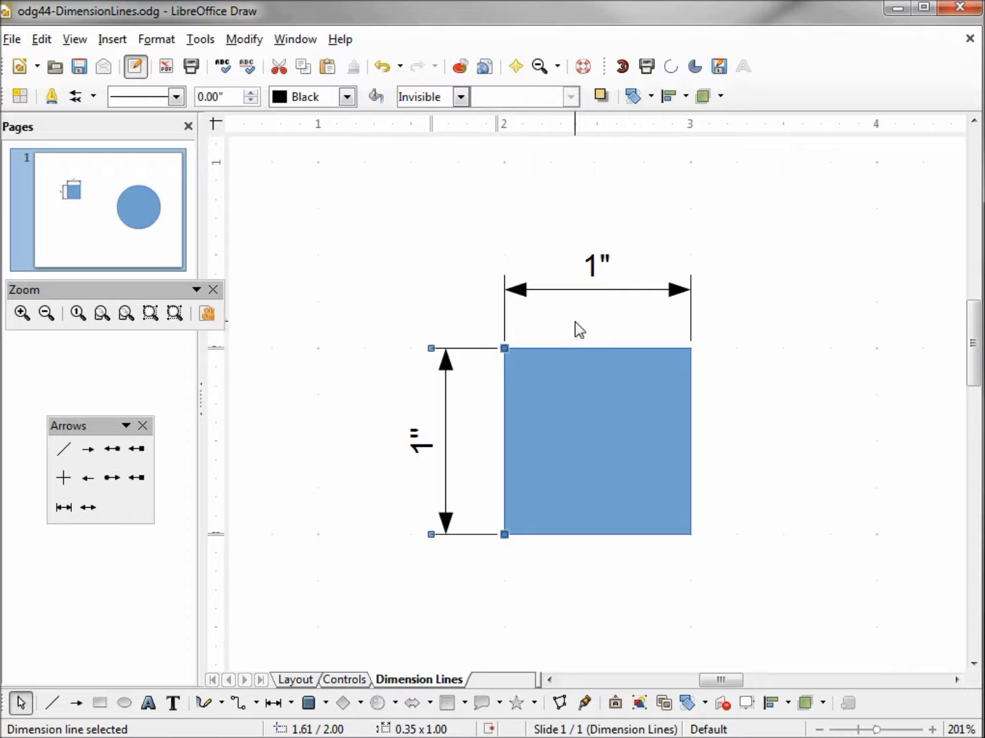
# On the Layout layer, add 1" dimension lines along the square's right and bottom edges
pyautogui.click(604, 321)
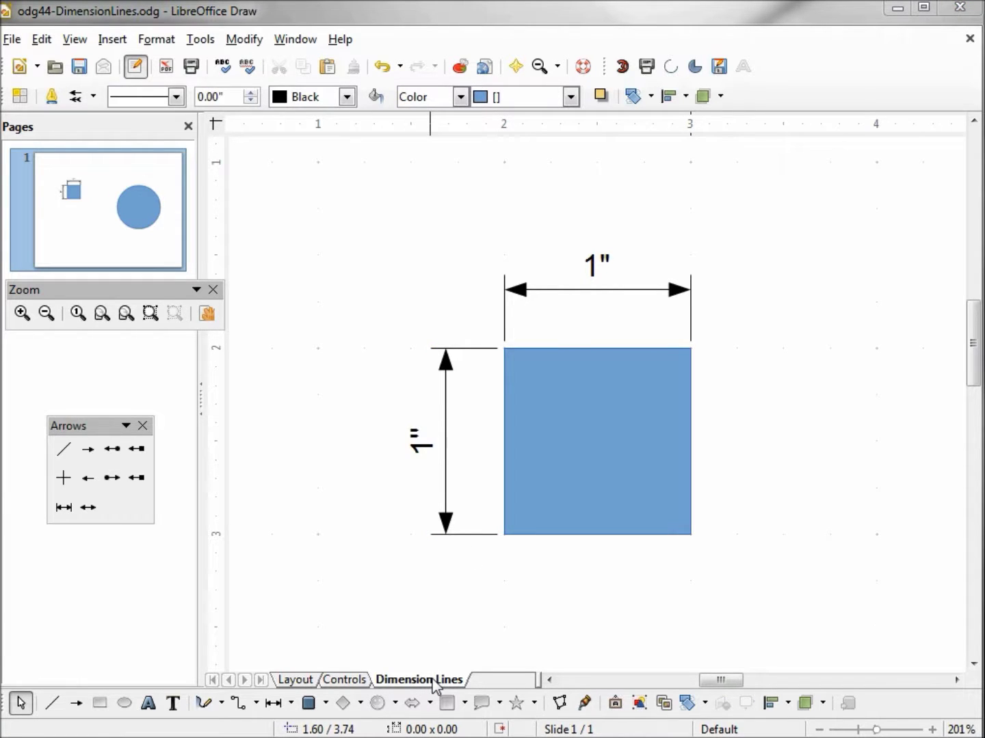
pyautogui.click(301, 680)
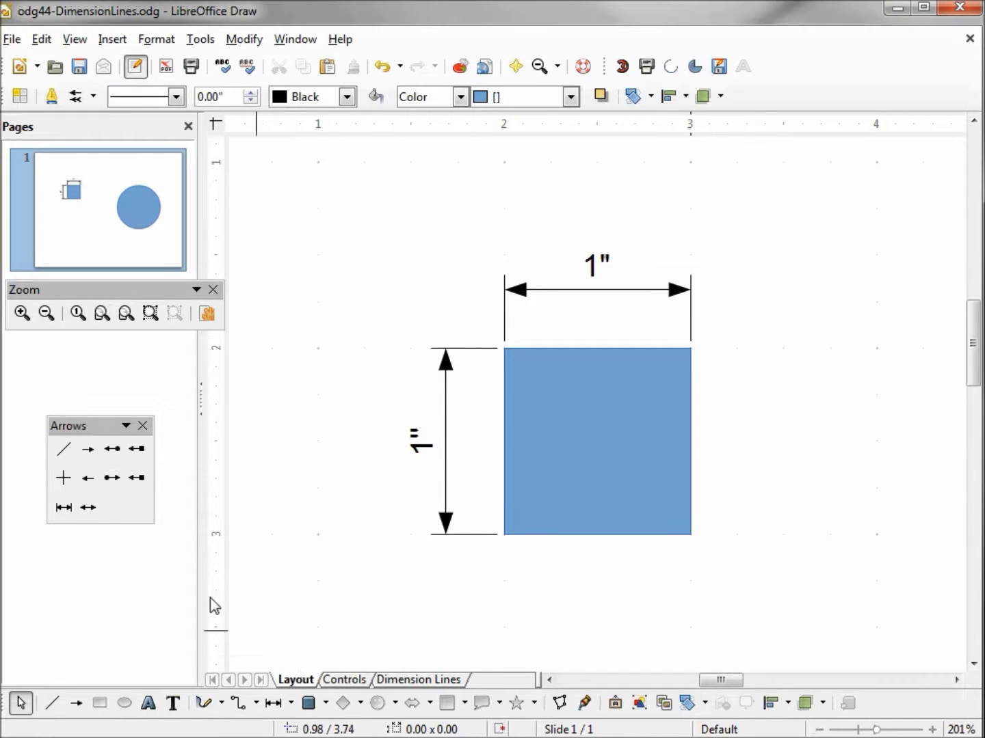
pyautogui.click(66, 508)
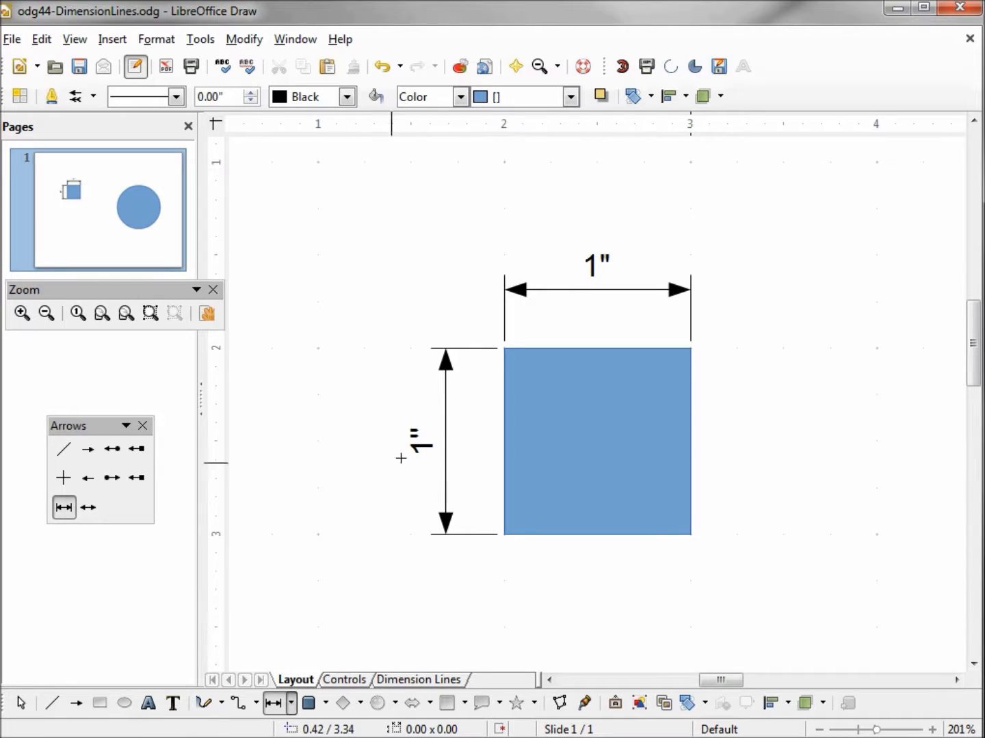
pyautogui.moveTo(690, 349); pyautogui.dragTo(674, 550)
pyautogui.click(704, 556)
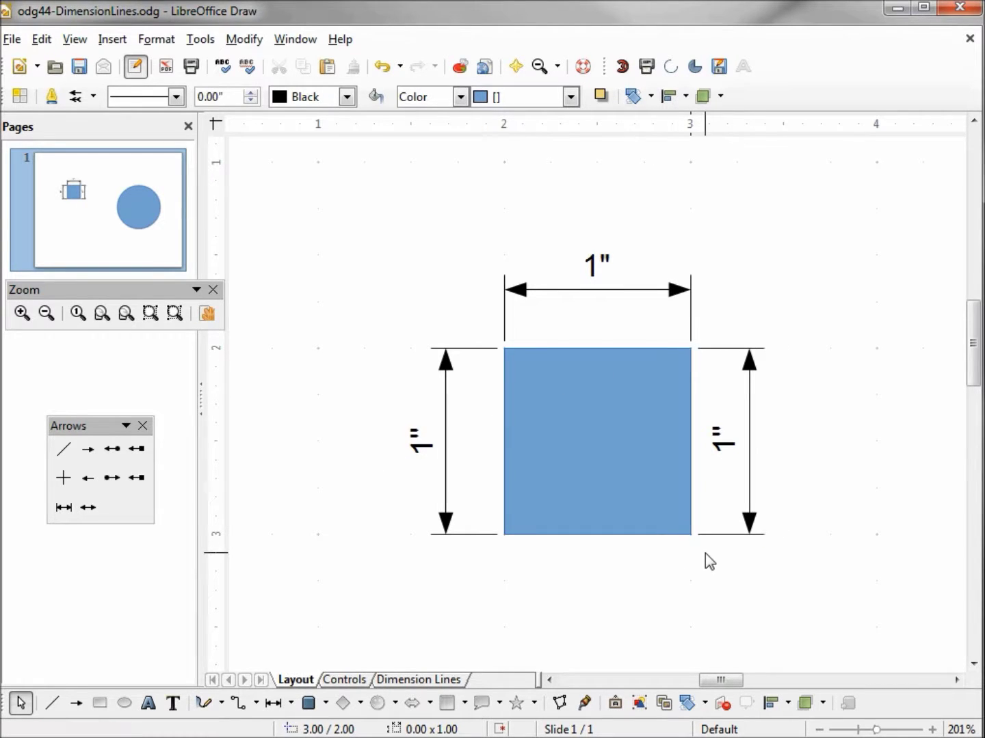
pyautogui.click(64, 508)
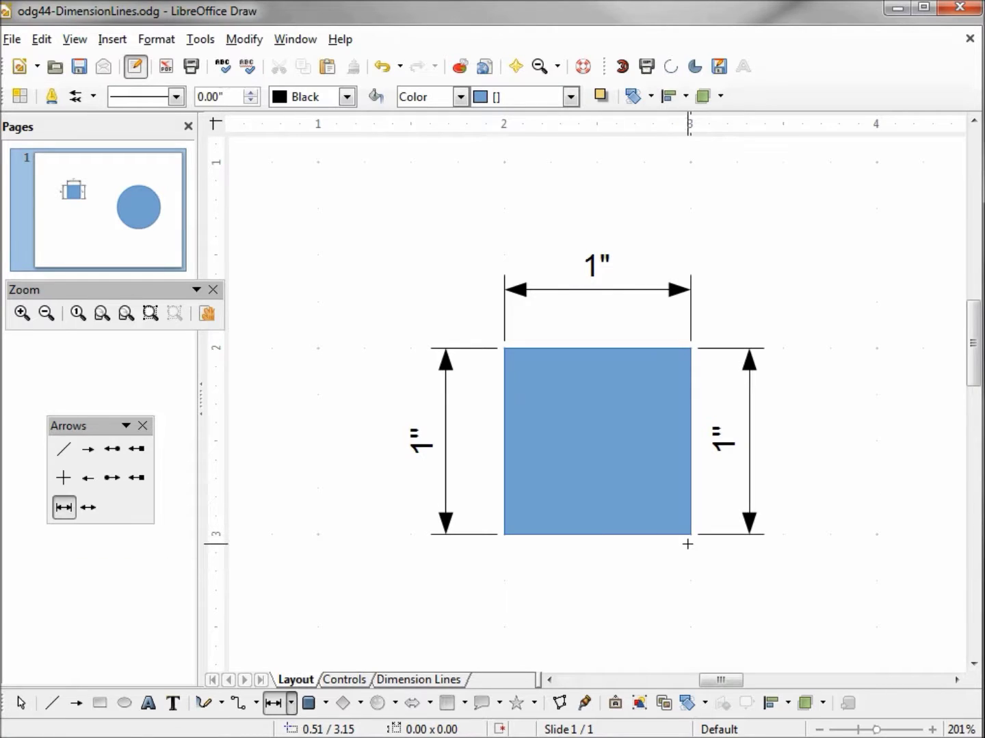
pyautogui.moveTo(690, 534); pyautogui.dragTo(502, 542)
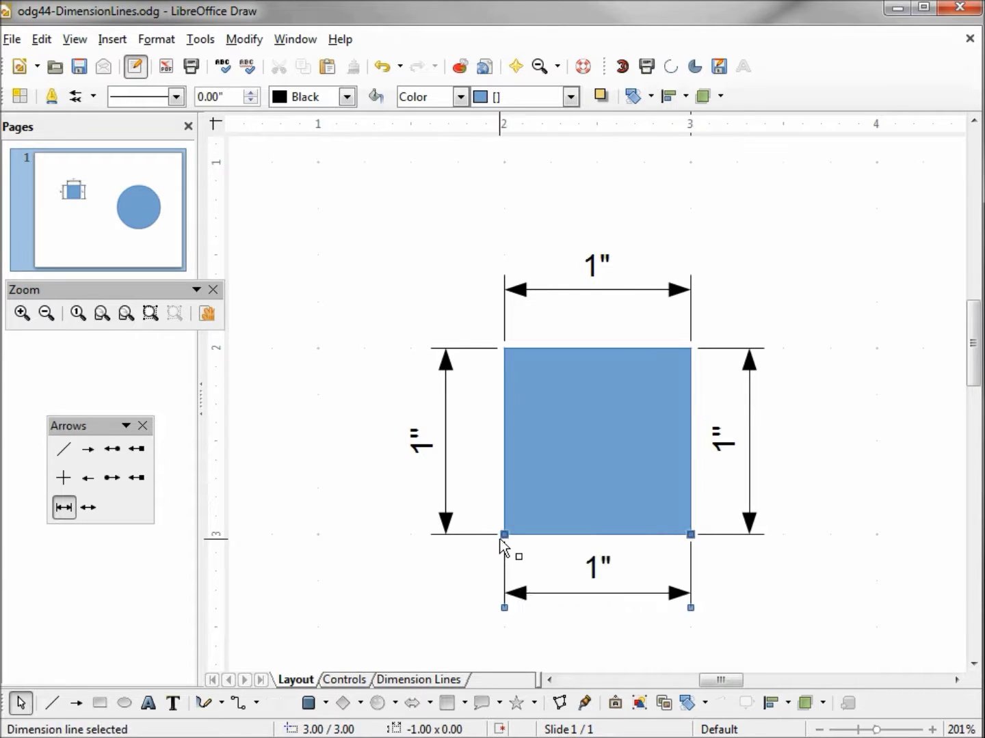
pyautogui.click(470, 567)
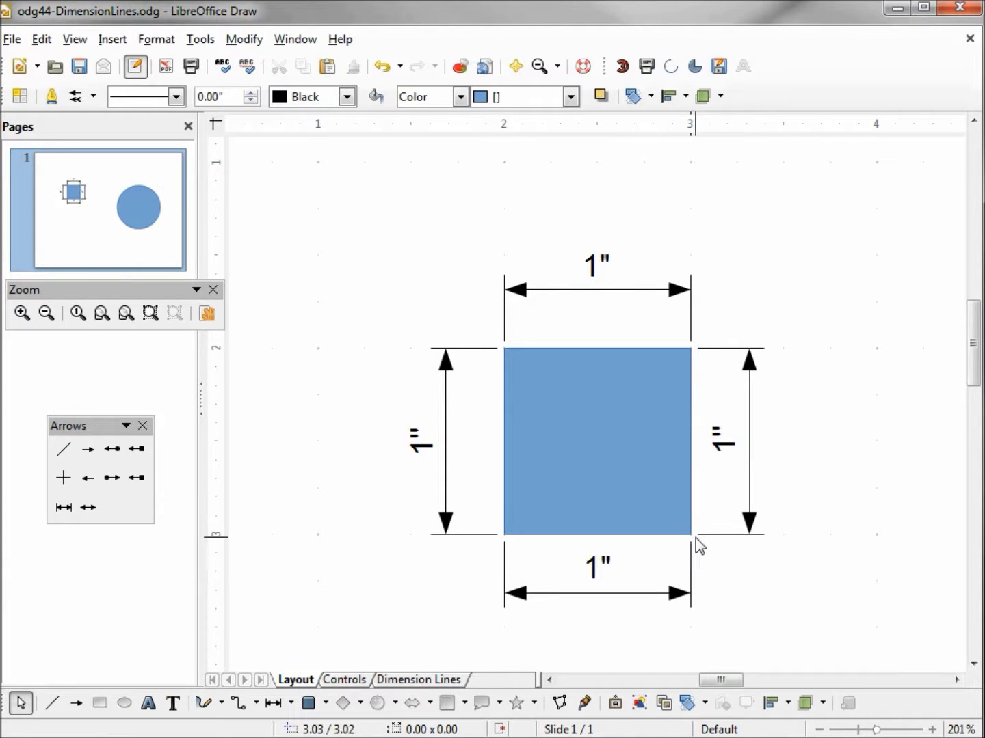
pyautogui.click(104, 320)
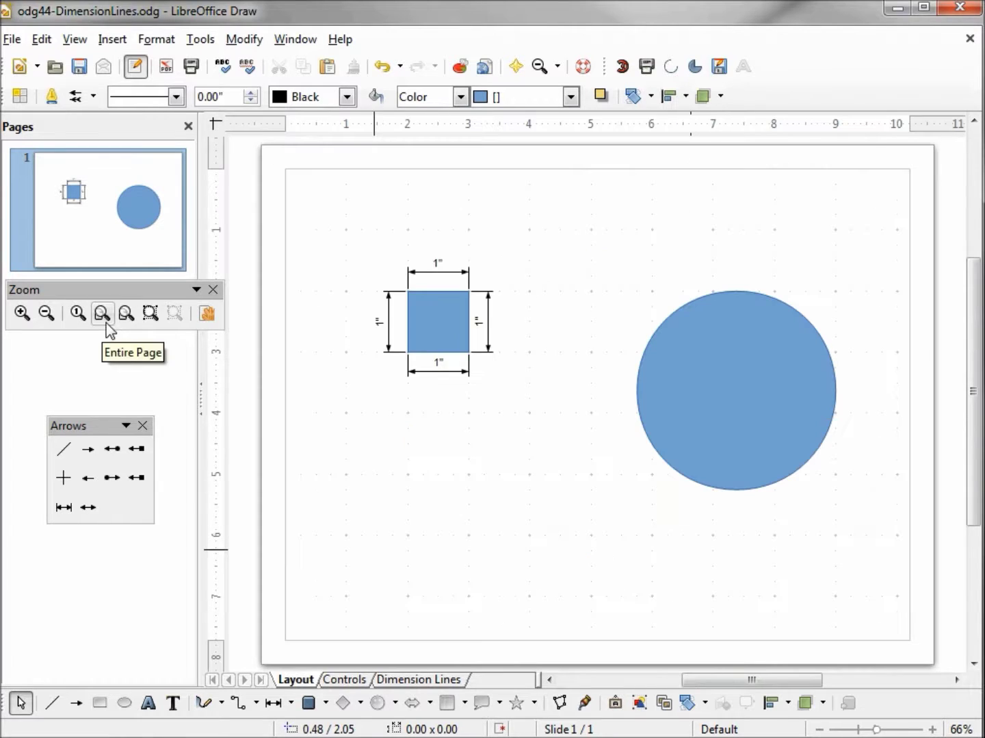
# Make the Dimension Lines layer invisible via Modify Layer, then save the document with Ctrl+S
pyautogui.click(445, 681)
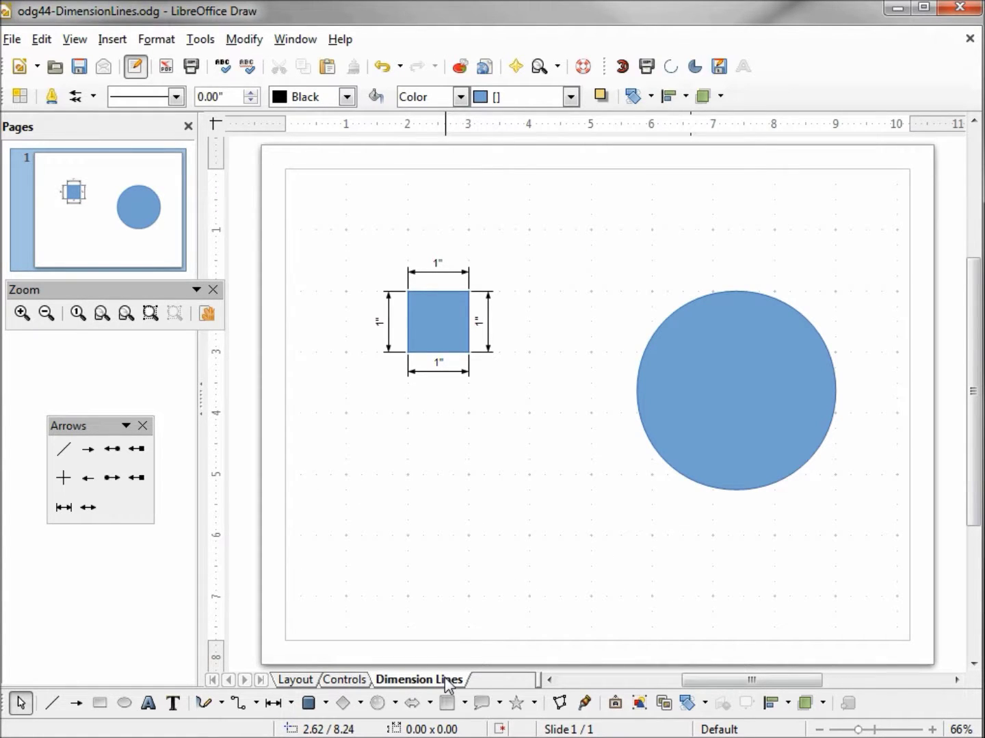
pyautogui.rightClick(446, 681)
pyautogui.click(482, 707)
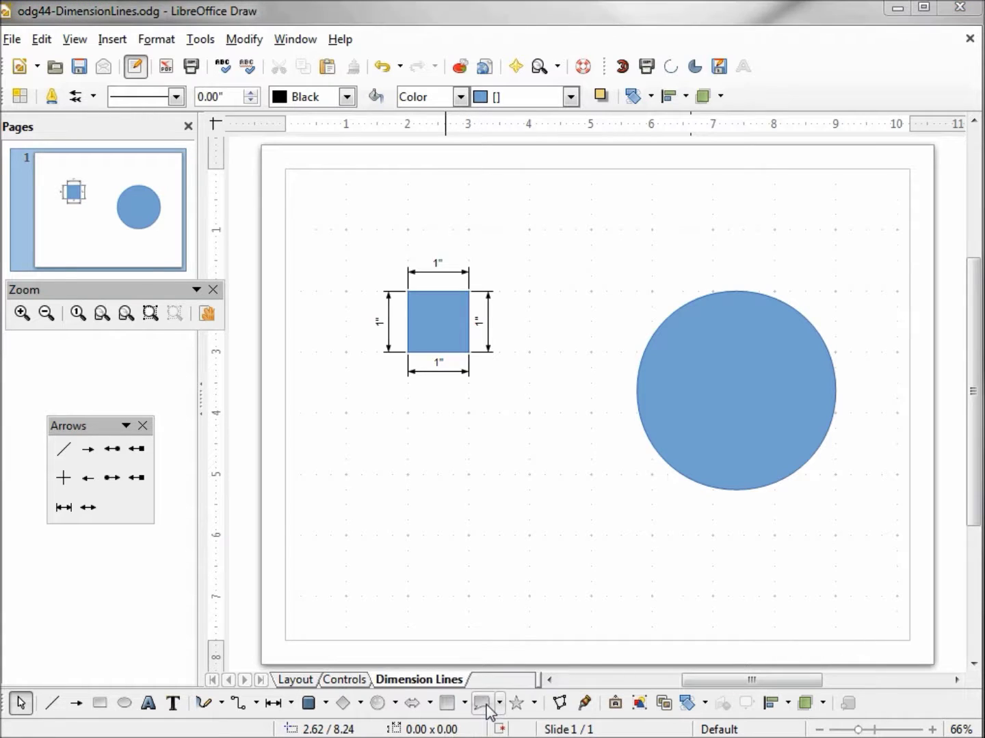
pyautogui.moveTo(630, 208); pyautogui.dragTo(582, 419)
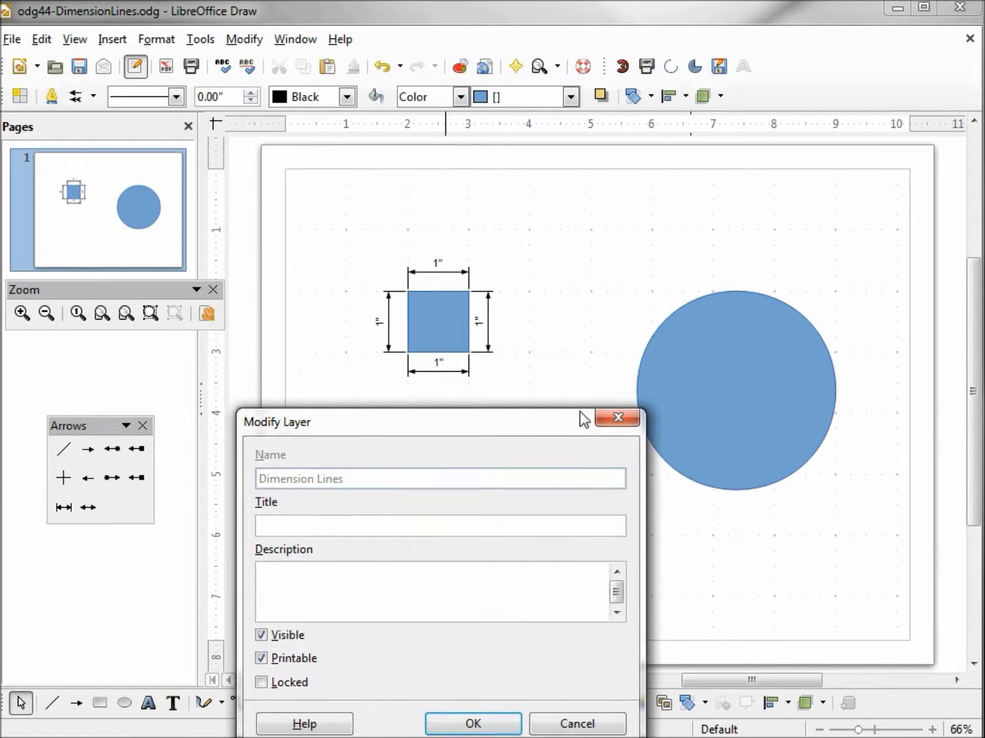
pyautogui.click(262, 635)
pyautogui.click(471, 725)
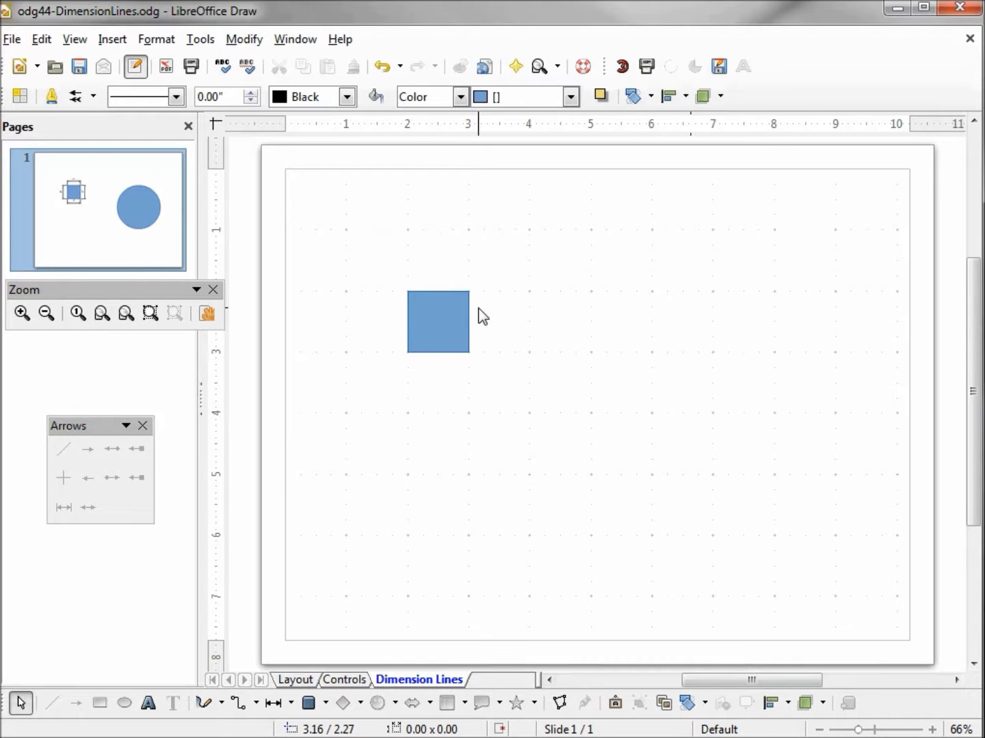
pyautogui.hotkey('ctrl', 's')
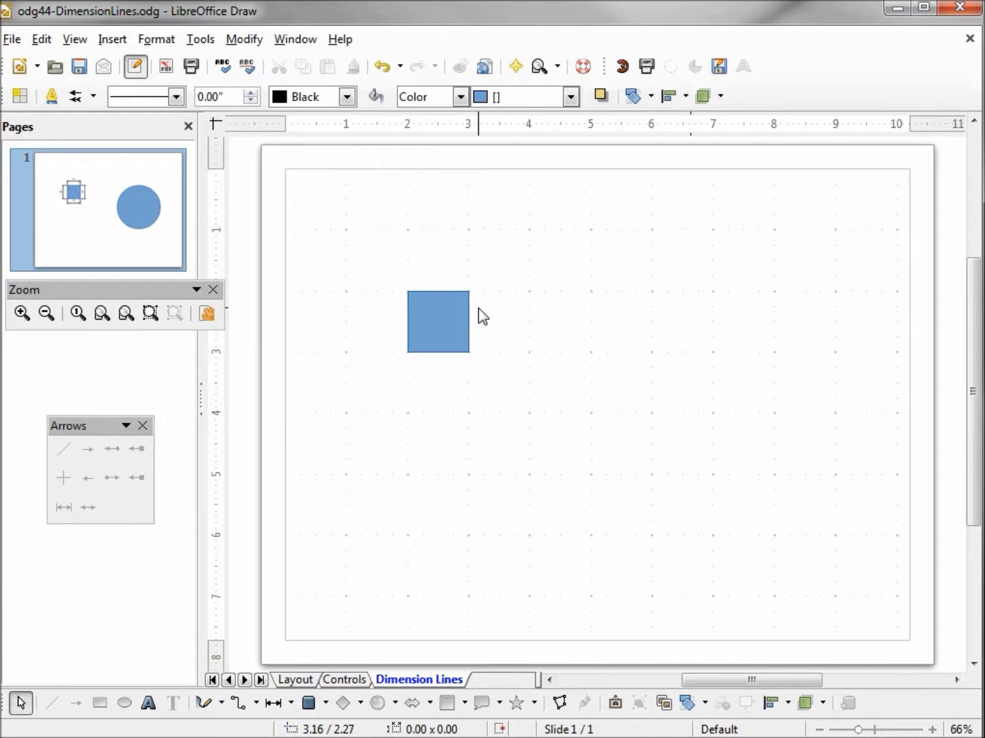